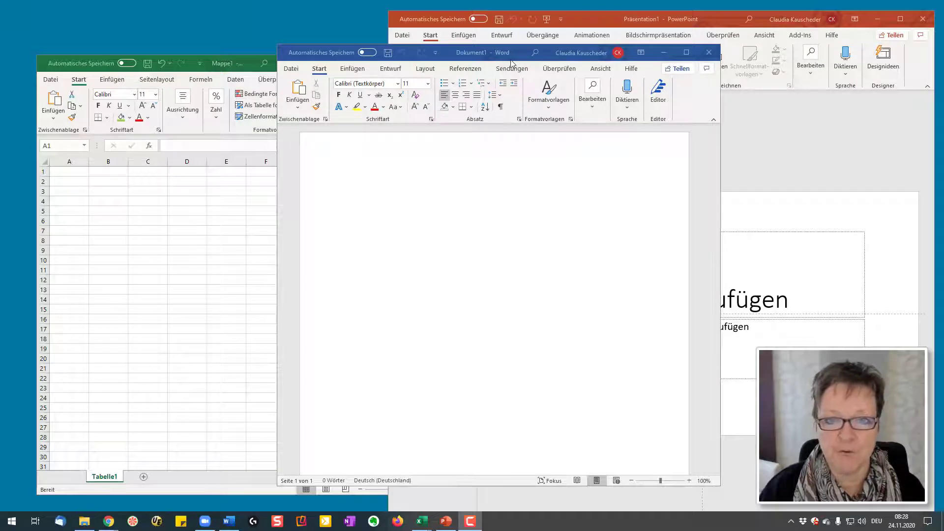
Drag the blank Dokument1 window slightly so Word sits in front of Excel and PowerPoint.
drag(514, 53, 518, 50)
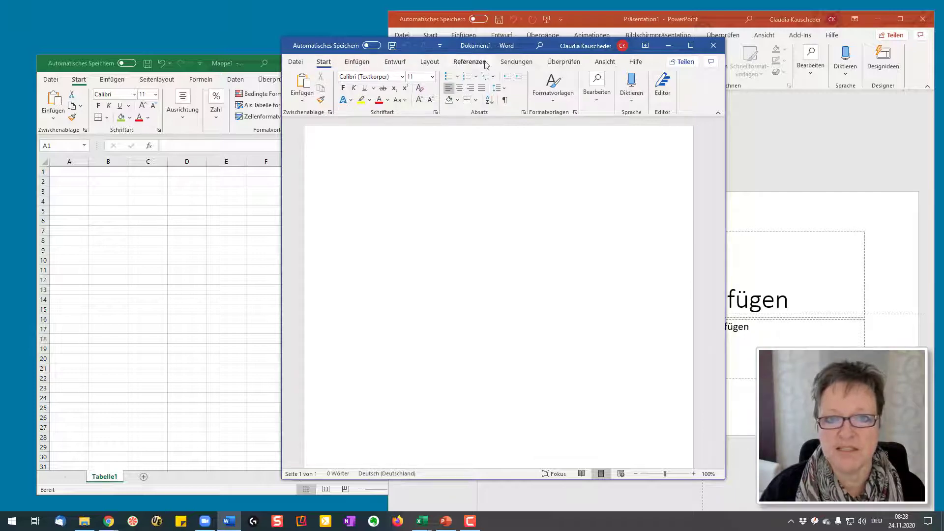
click(396, 62)
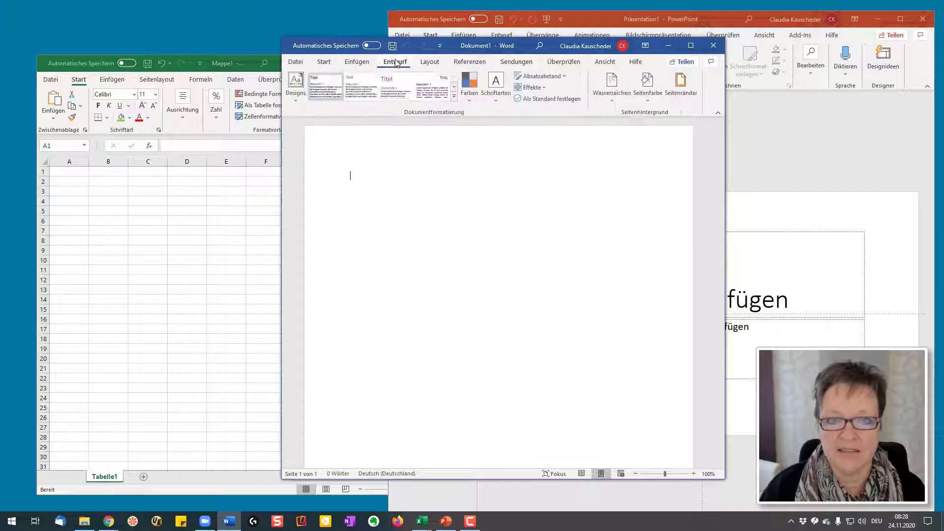
click(430, 63)
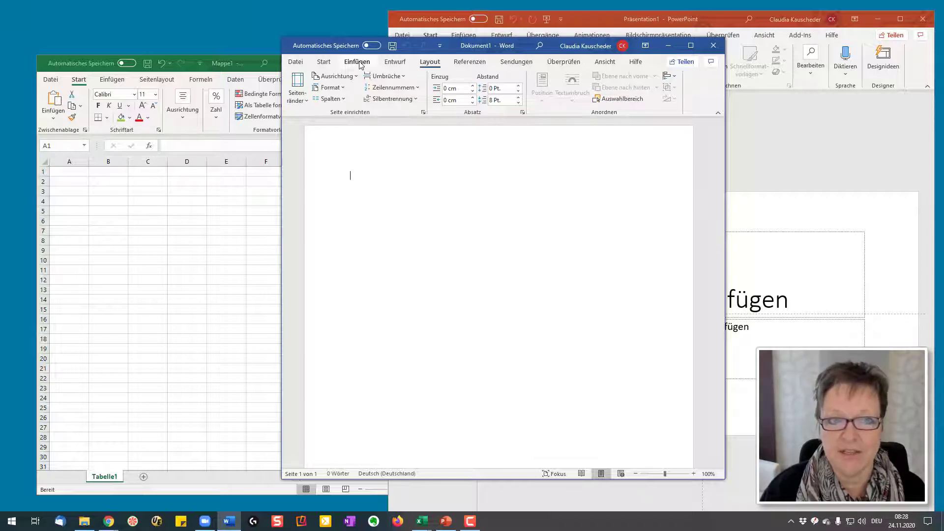
click(324, 62)
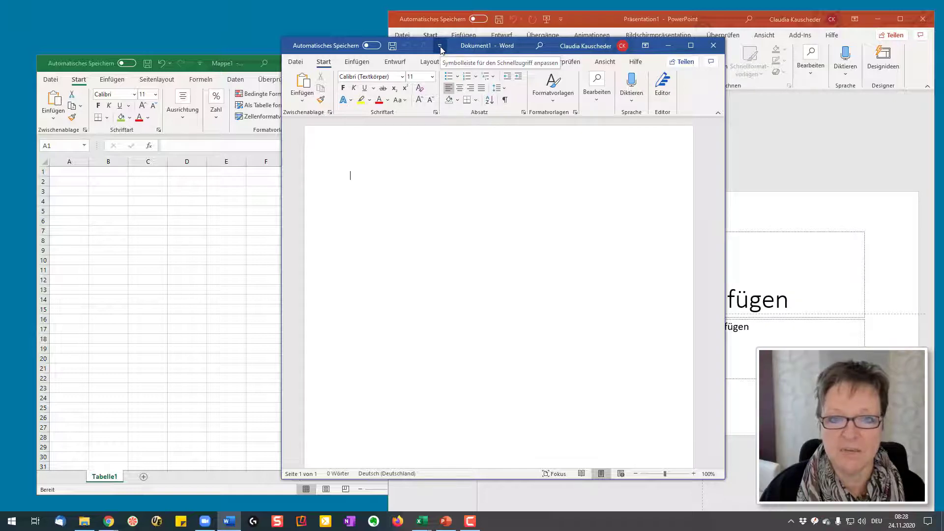
Show Word's Quick Access Toolbar 'Unter dem Menüband anzeigen' and save the document.
click(440, 47)
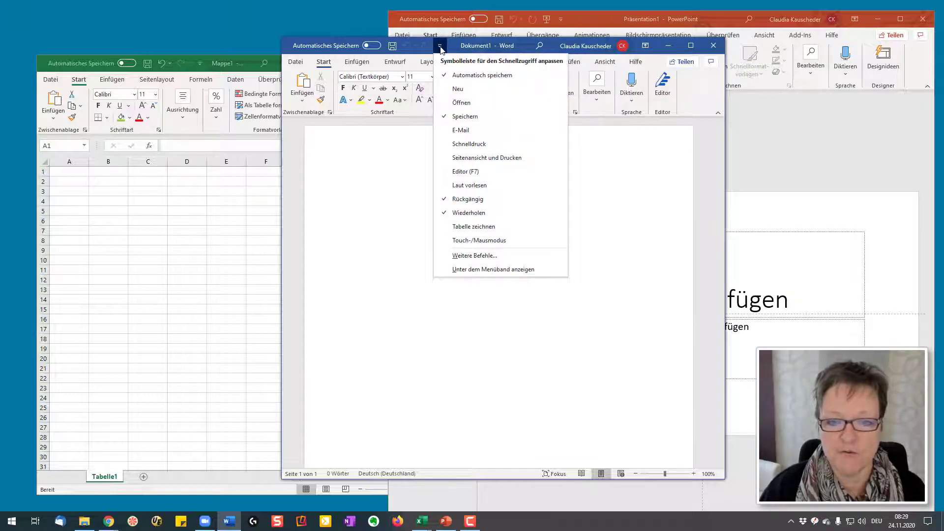
click(492, 270)
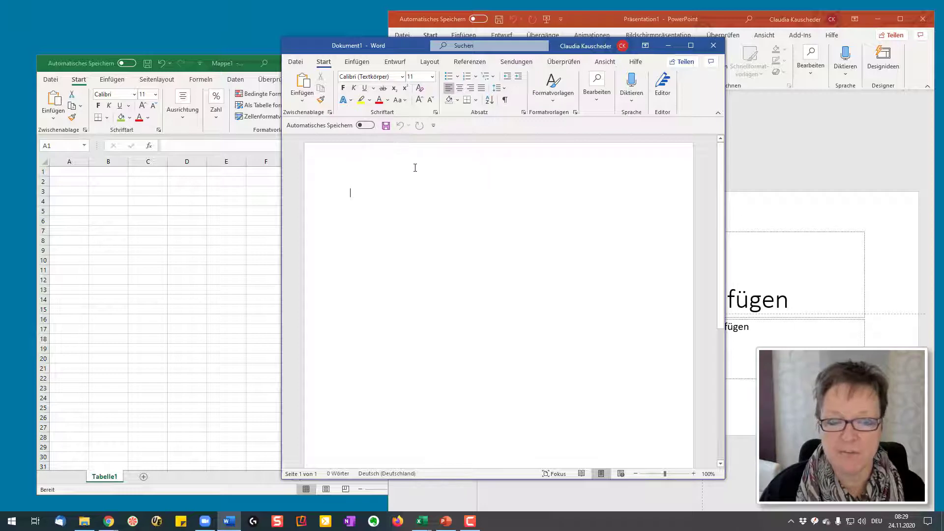
click(385, 126)
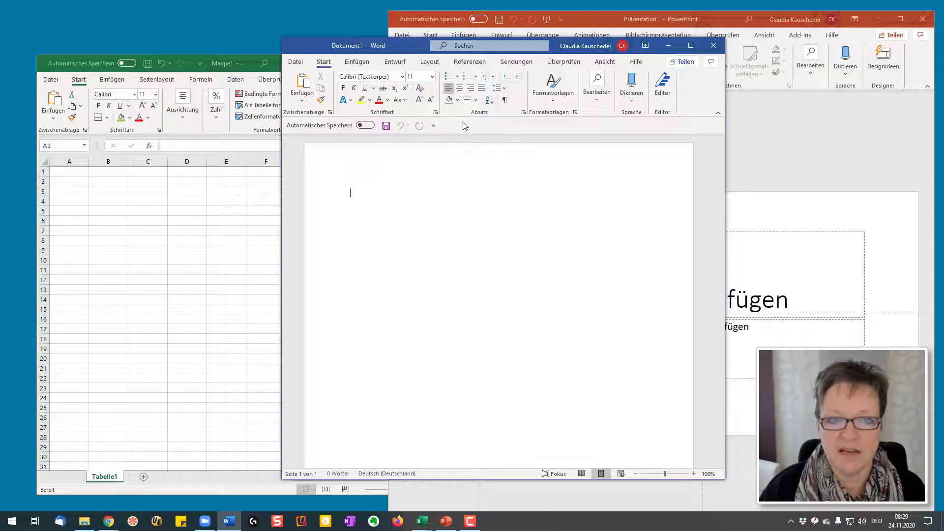
Add the Einfügen tab's Bilder (Insert Pictures) command to the Quick Access Toolbar.
click(357, 62)
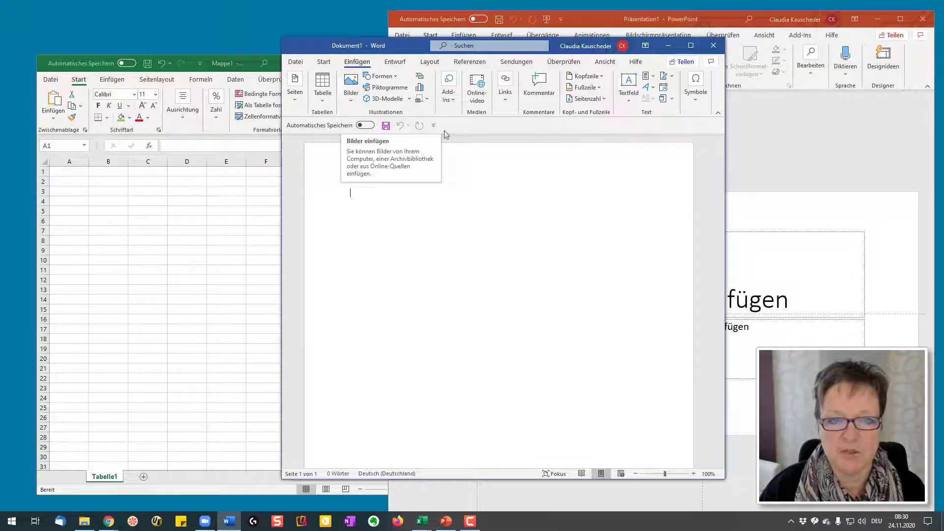
right_click(352, 90)
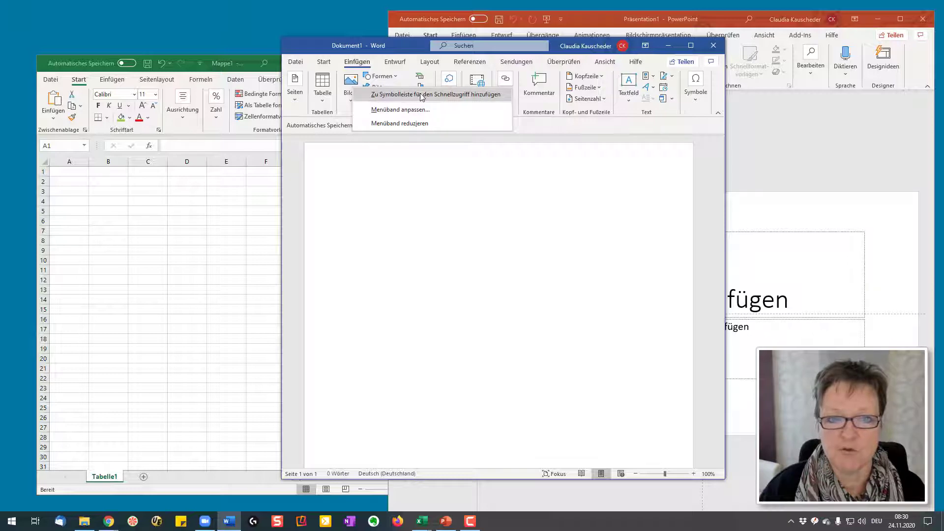
click(453, 95)
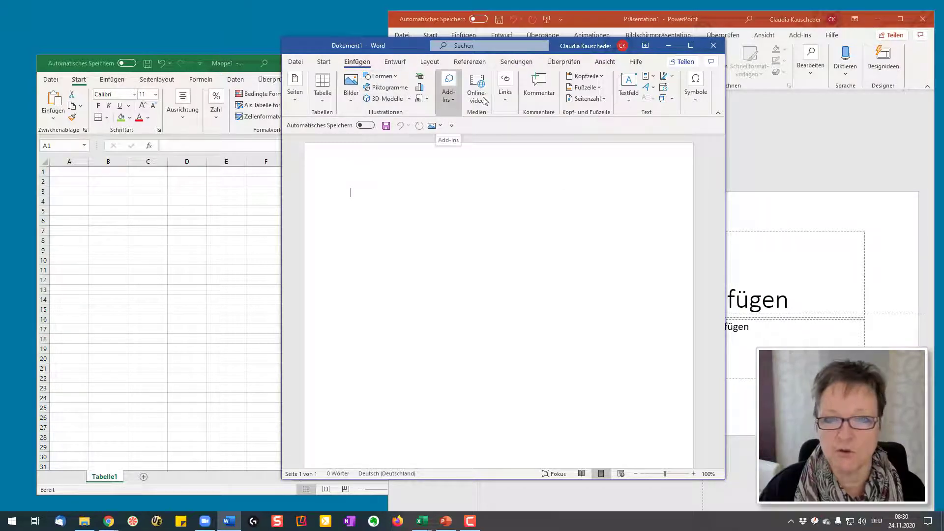
Add Links and Seiten > Seitenumbruch (page break) from the Einfügen tab to the Quick Access Toolbar.
right_click(504, 87)
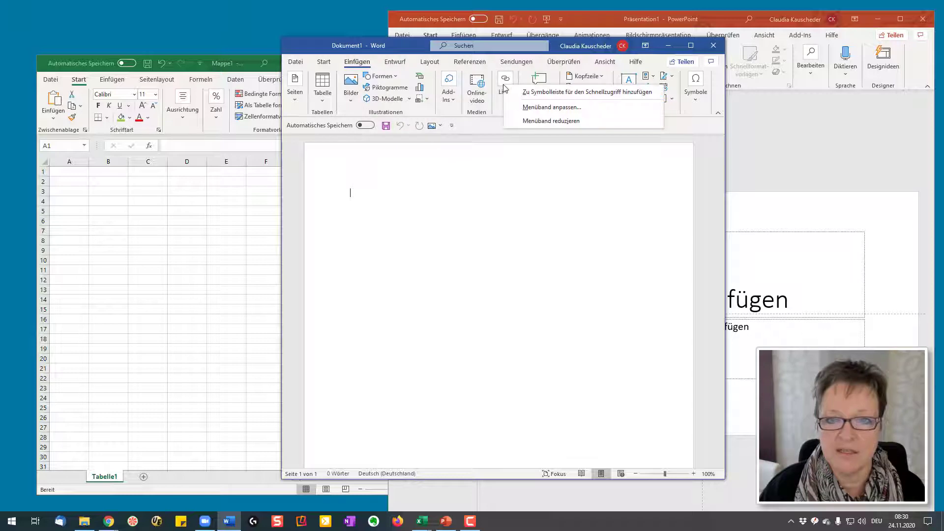
click(533, 92)
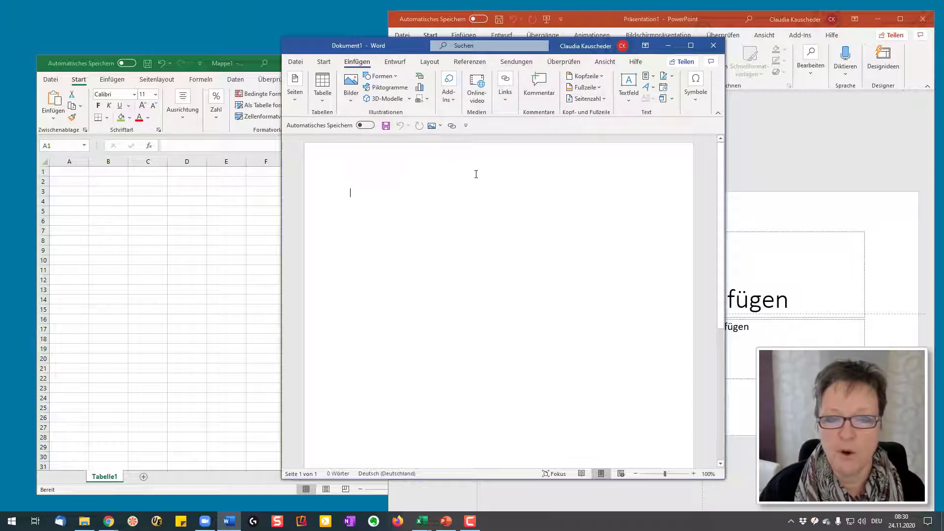
click(297, 103)
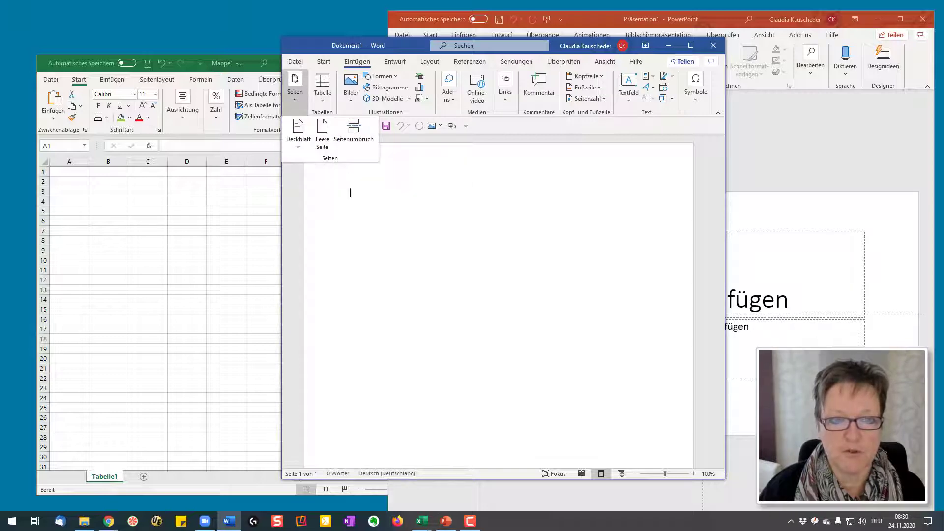
click(407, 216)
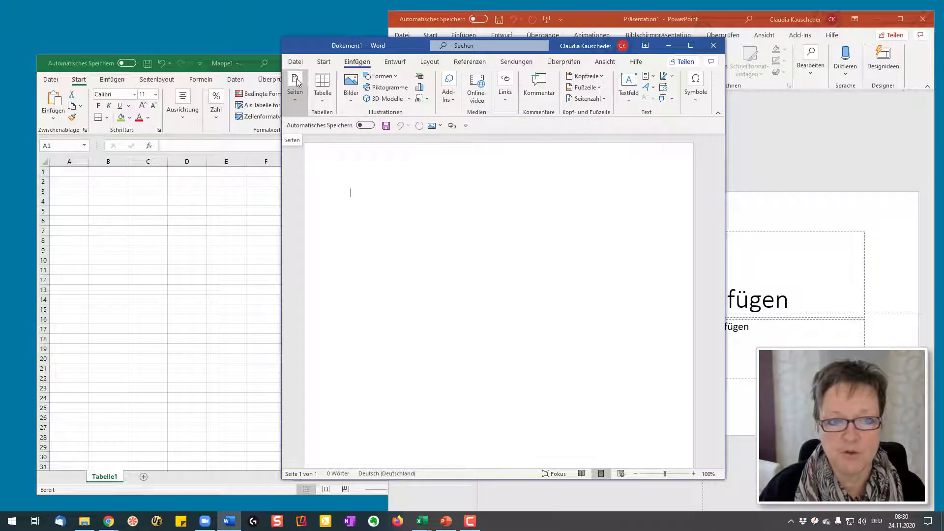
right_click(296, 82)
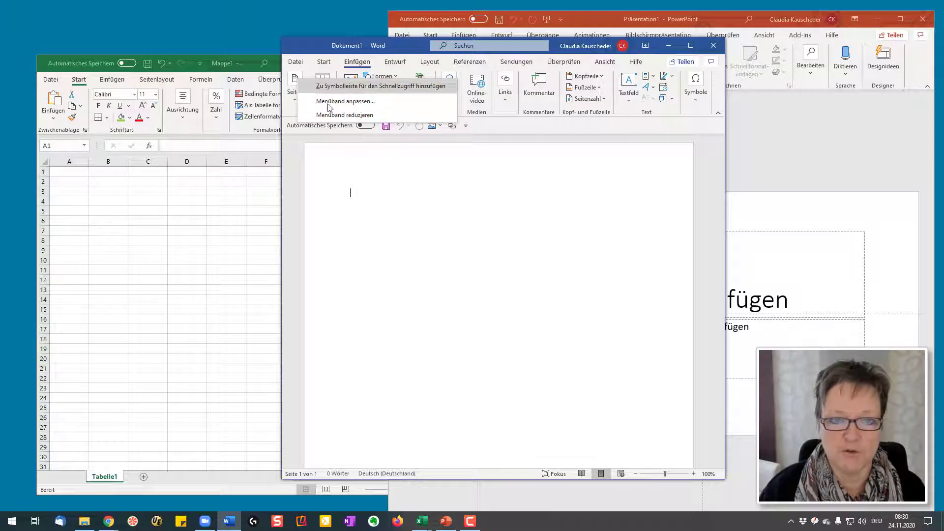
click(293, 96)
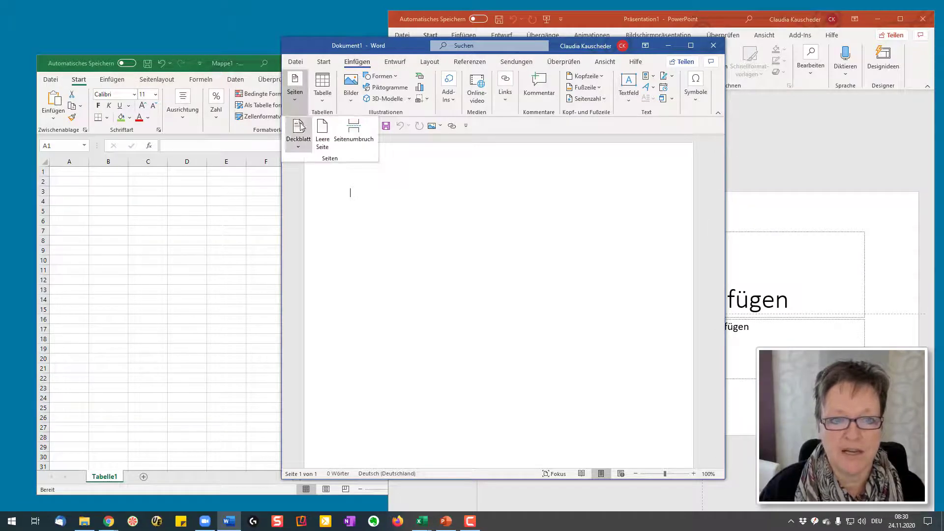
right_click(354, 130)
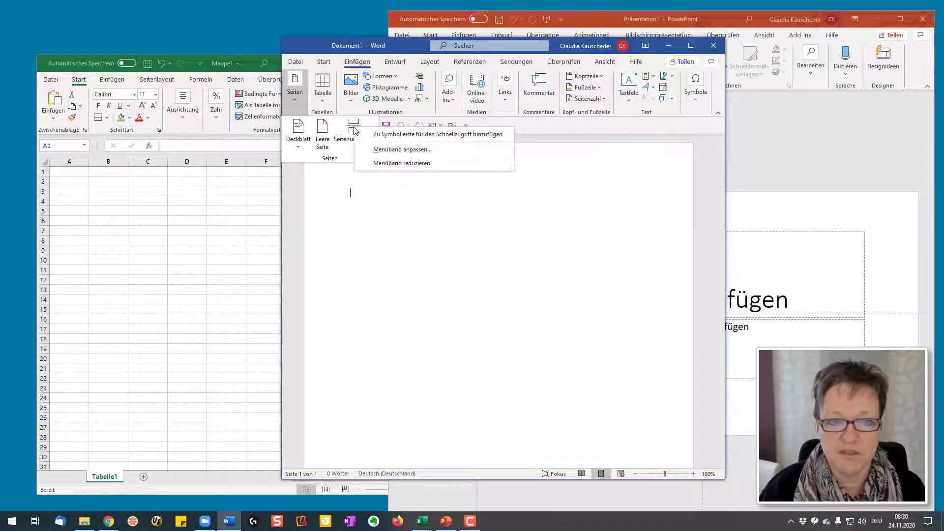
click(398, 135)
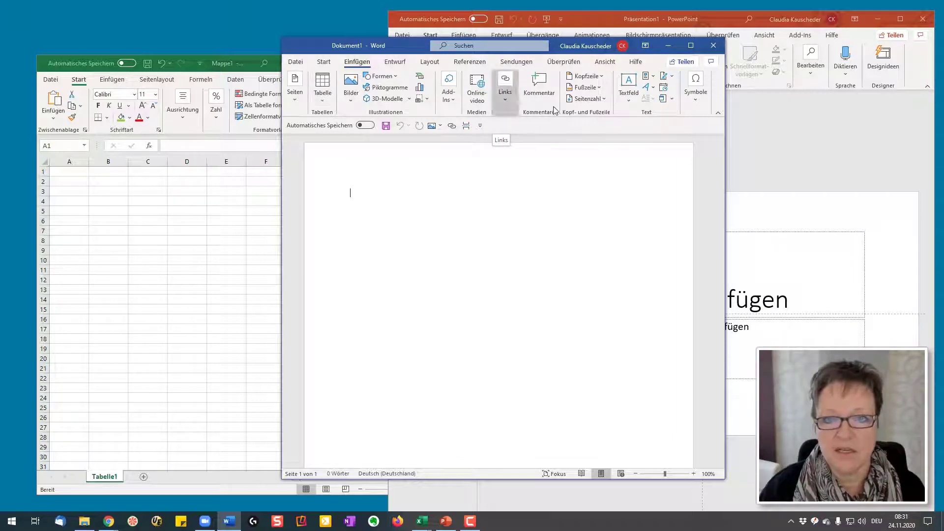
Add Aufzählungszeichen (bullets) and Fett (bold) from the Start tab to the Quick Access Toolbar.
click(324, 62)
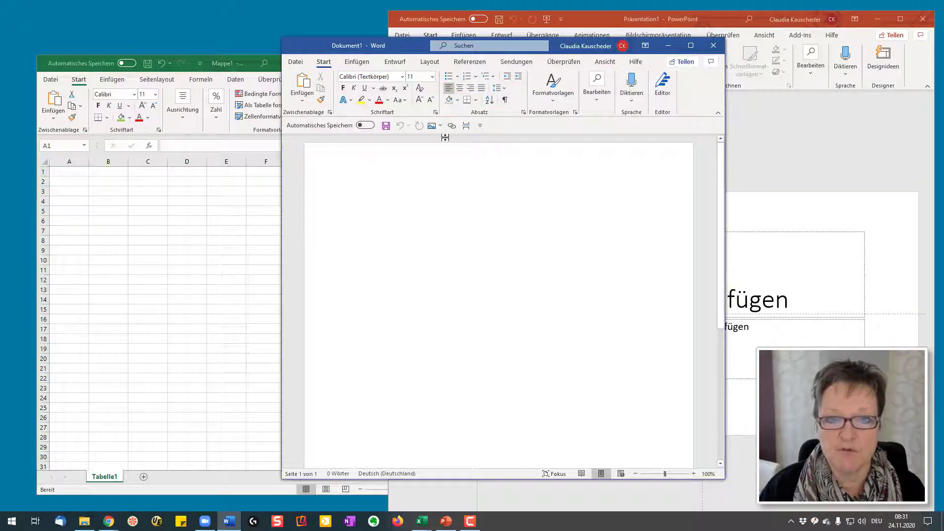
right_click(450, 78)
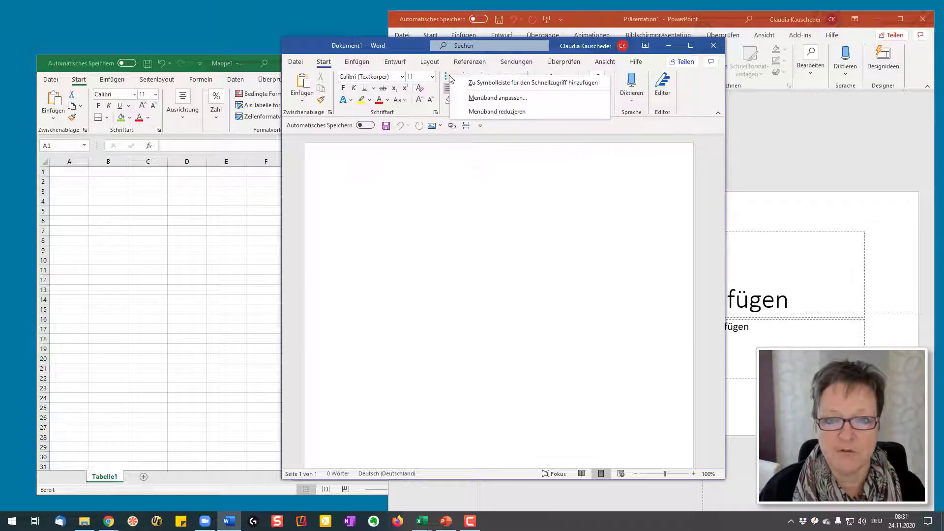
click(476, 85)
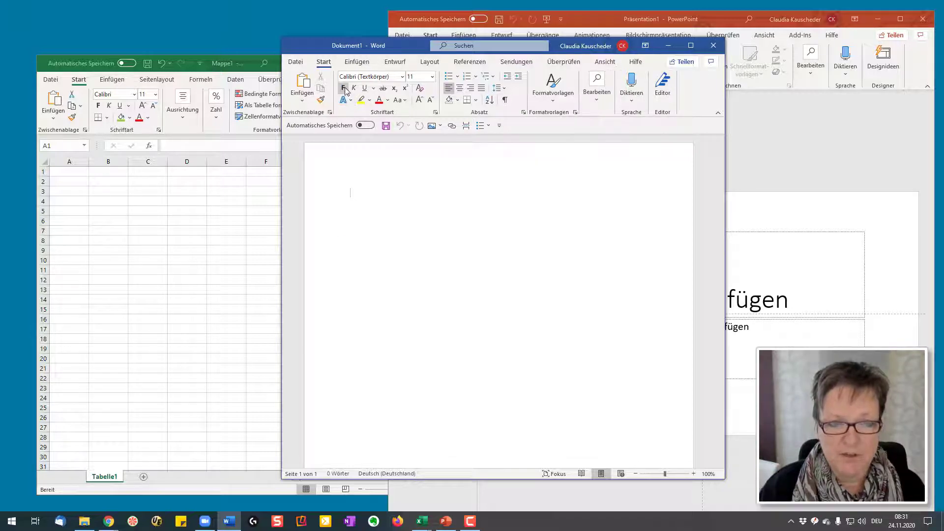
right_click(344, 87)
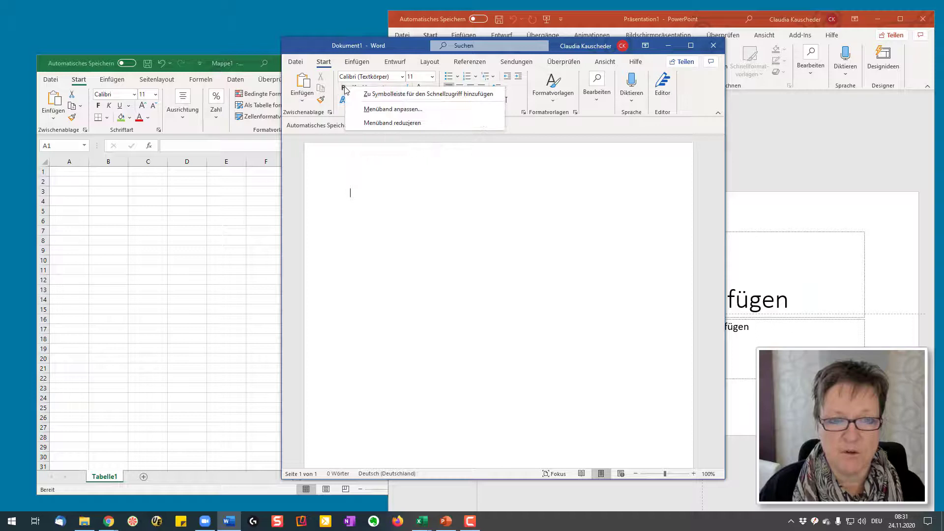
click(390, 96)
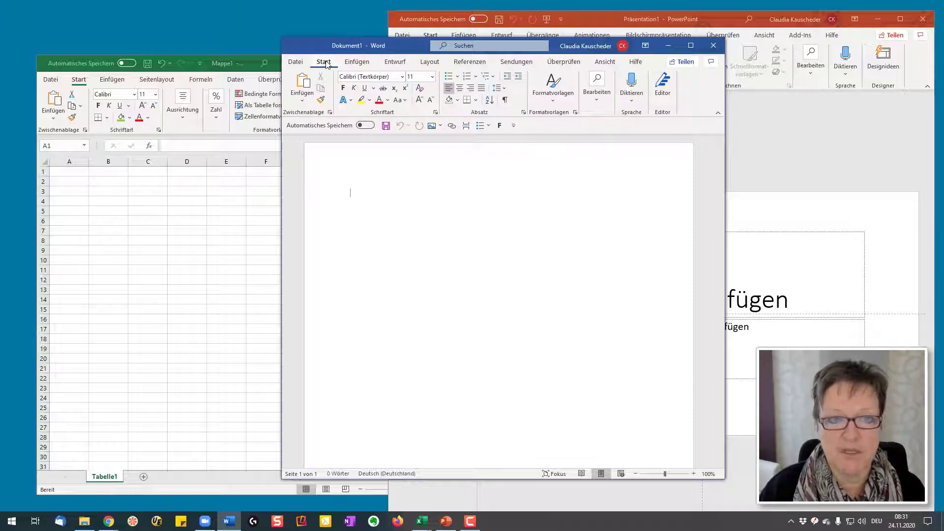
Collapse the ribbon and open Grafik einfügen through the toolbar's Bilder > This Device option.
double_click(324, 61)
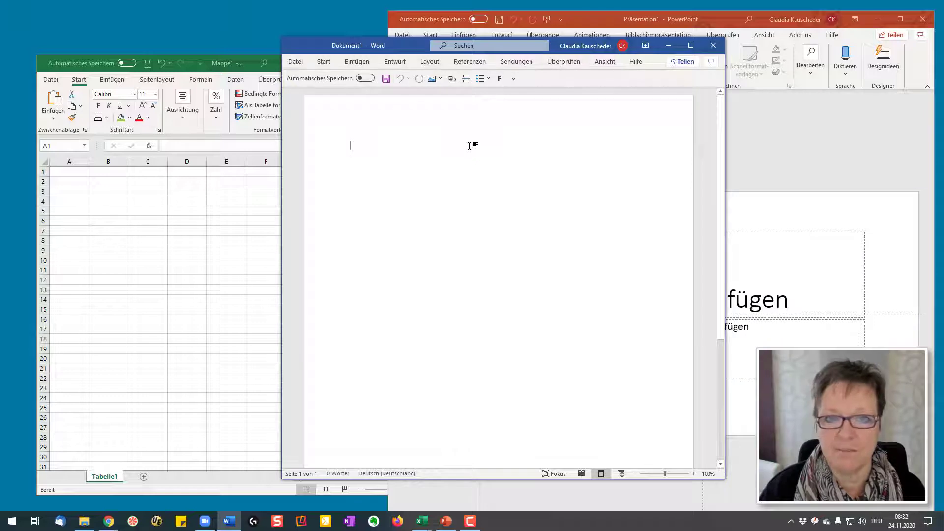
click(435, 80)
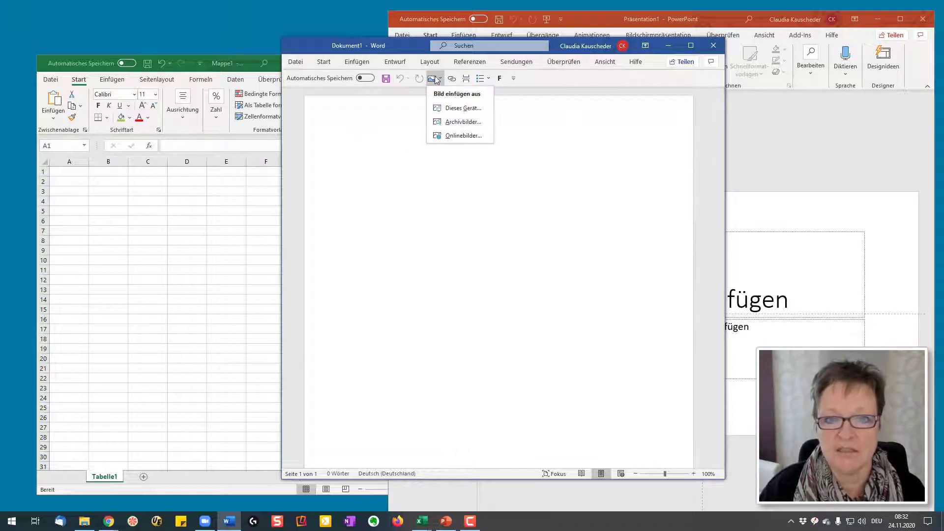
click(462, 109)
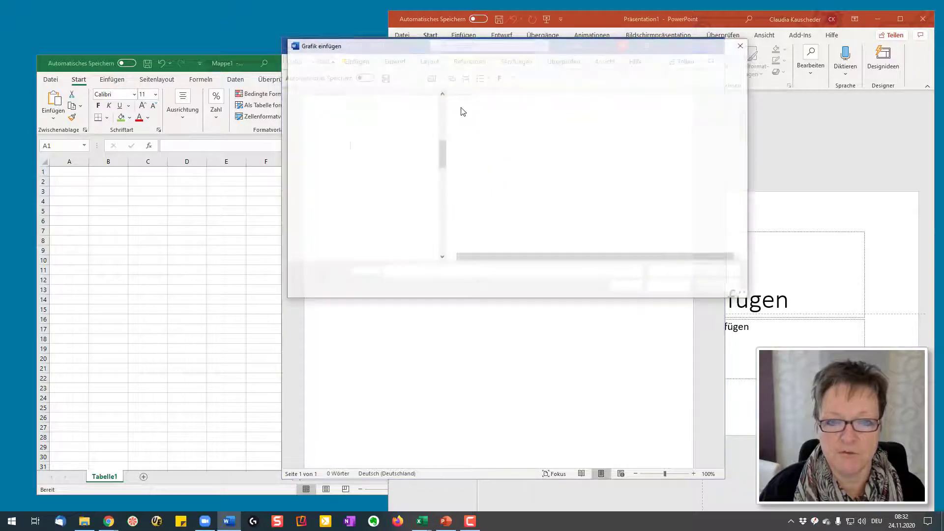
Insert 13-tastenkombinationen-fuer-smileys-YT.png from the 2020-Grafiken folder into the document.
drag(441, 221, 441, 105)
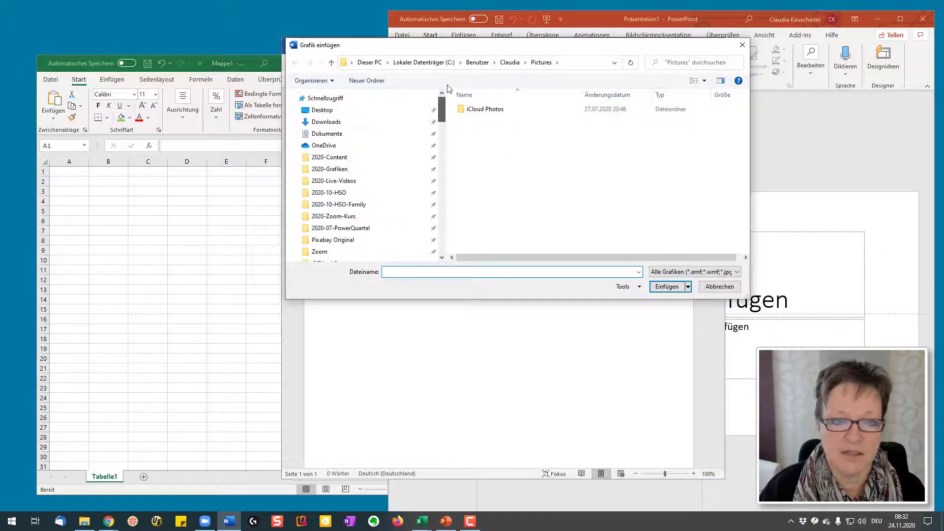
click(334, 170)
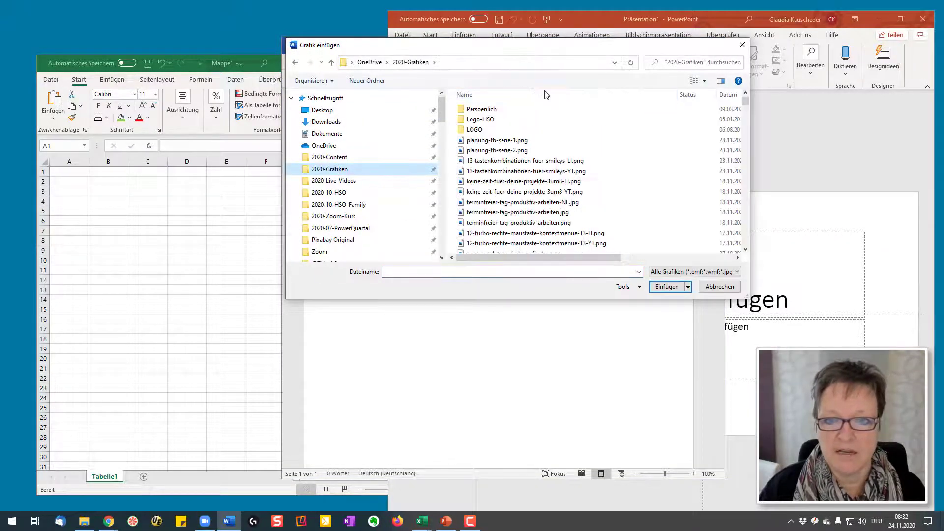
click(505, 172)
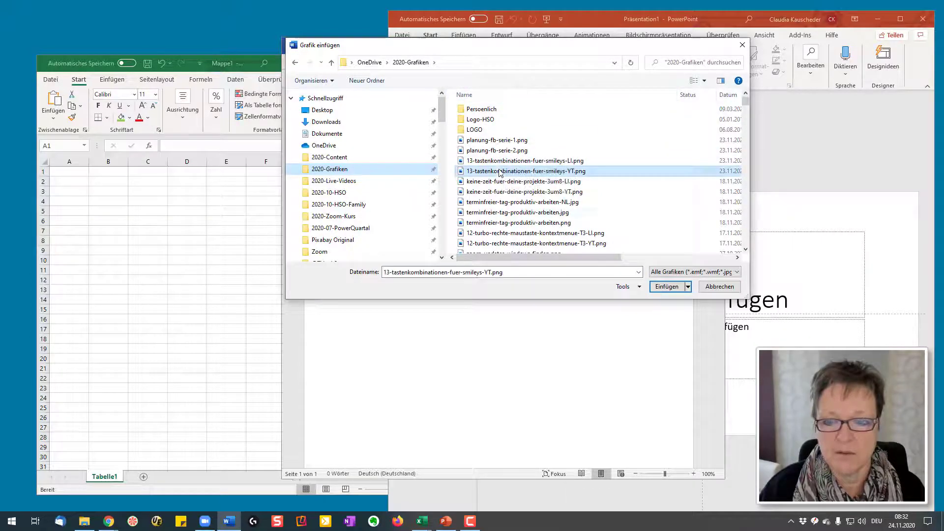
click(667, 287)
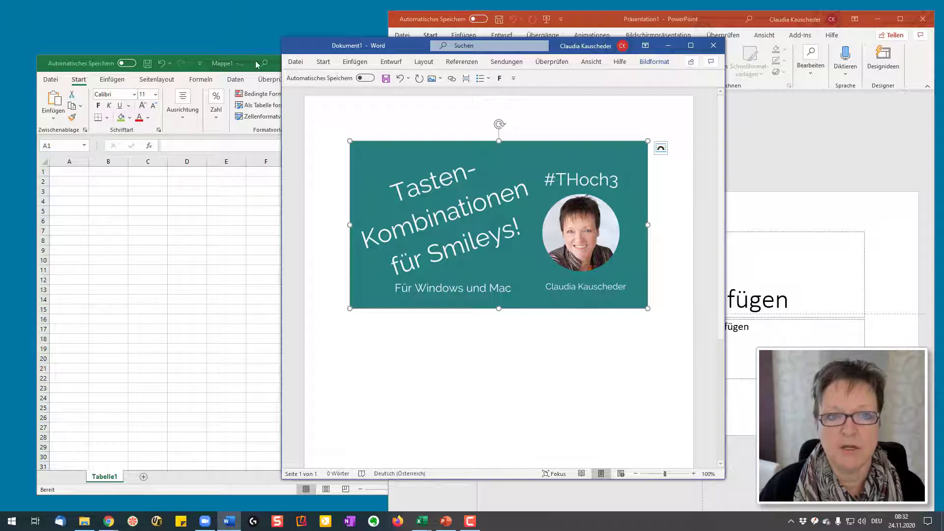
Pin the ribbon and add Bildformat's Zuschneiden (Crop) command to the Quick Access Toolbar.
double_click(324, 63)
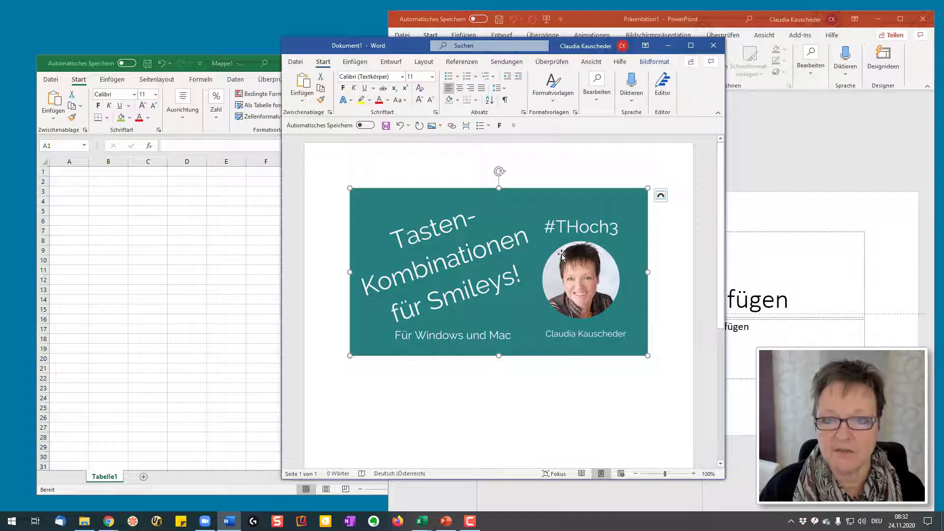
click(654, 62)
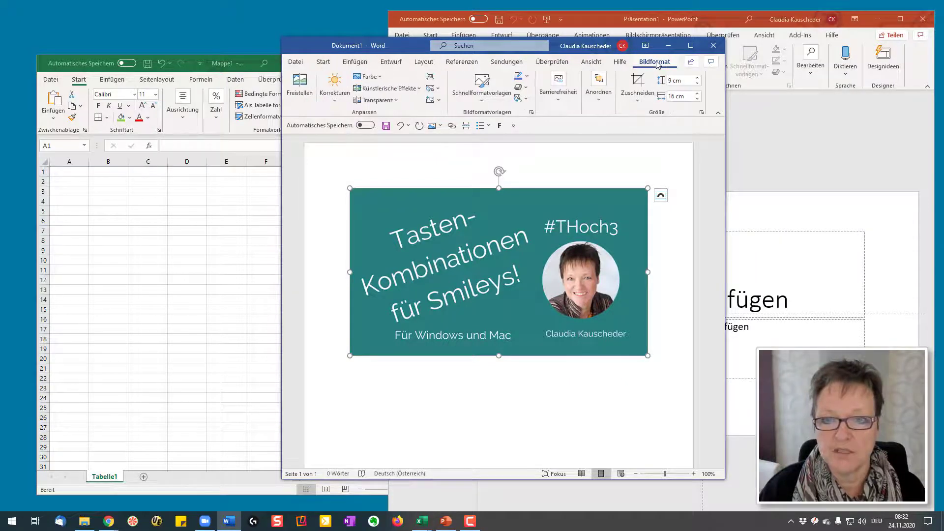
click(690, 46)
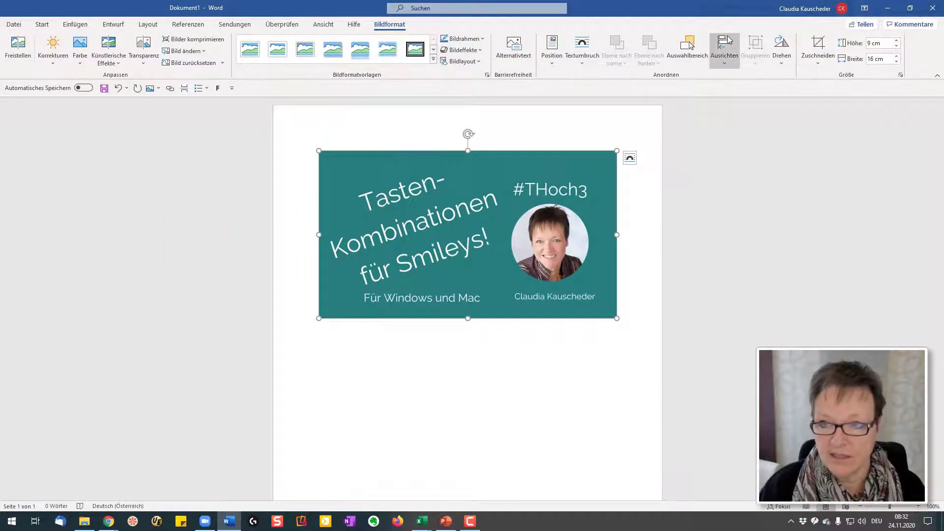
right_click(818, 46)
click(792, 48)
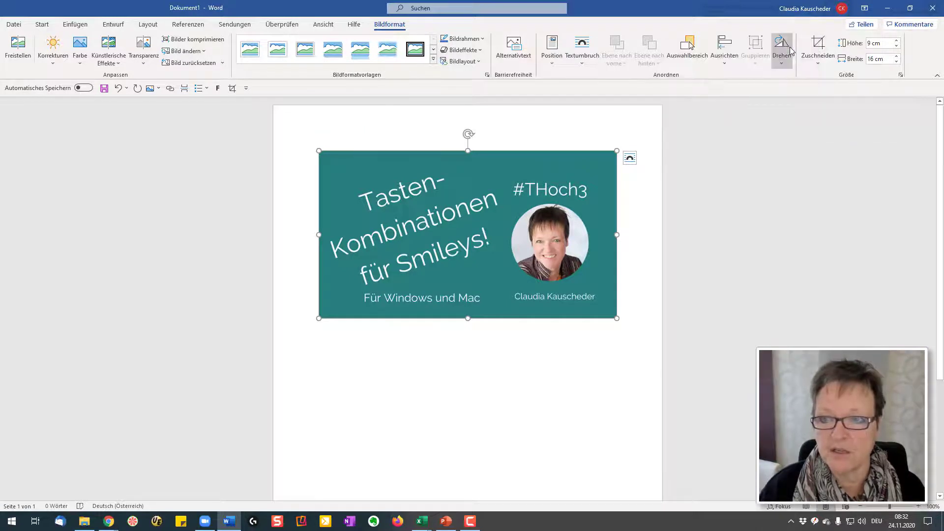
Add the Bildformatvorlagen picture-styles gallery to the Quick Access Toolbar.
right_click(331, 52)
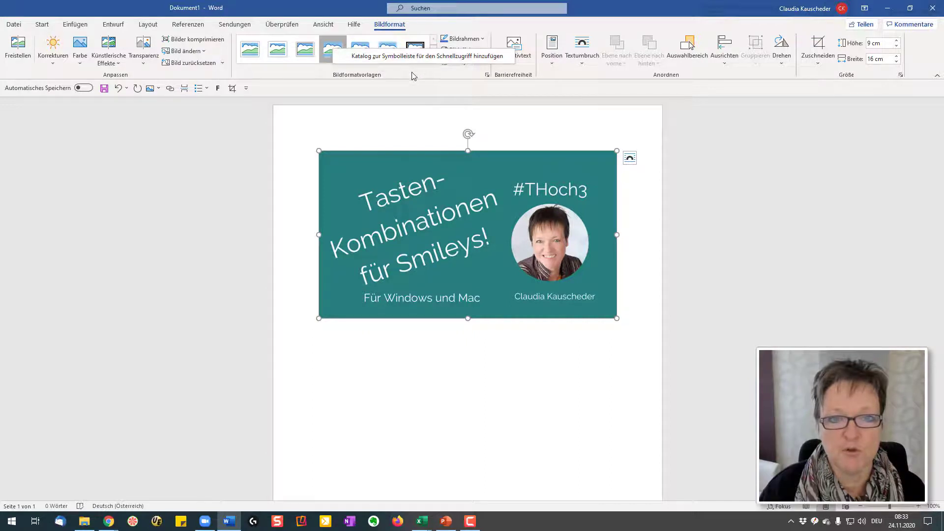
key(Escape)
click(433, 60)
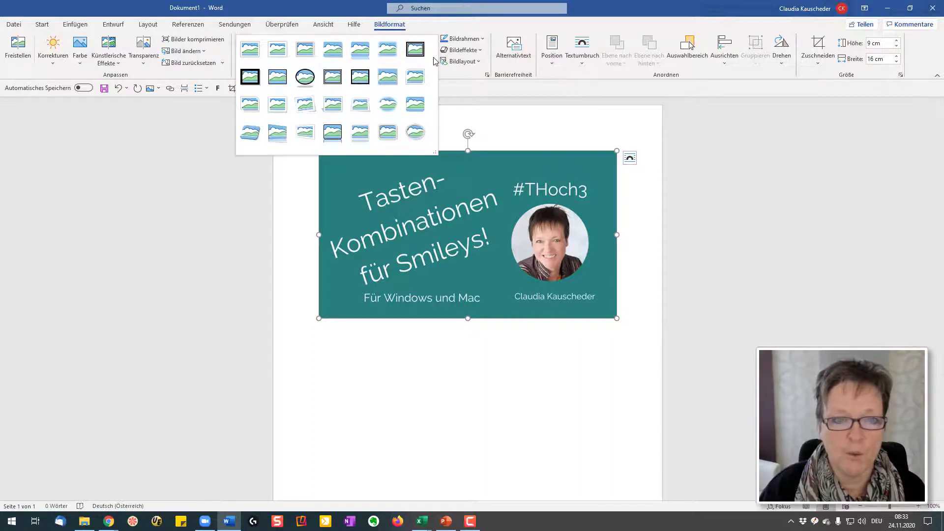
right_click(337, 55)
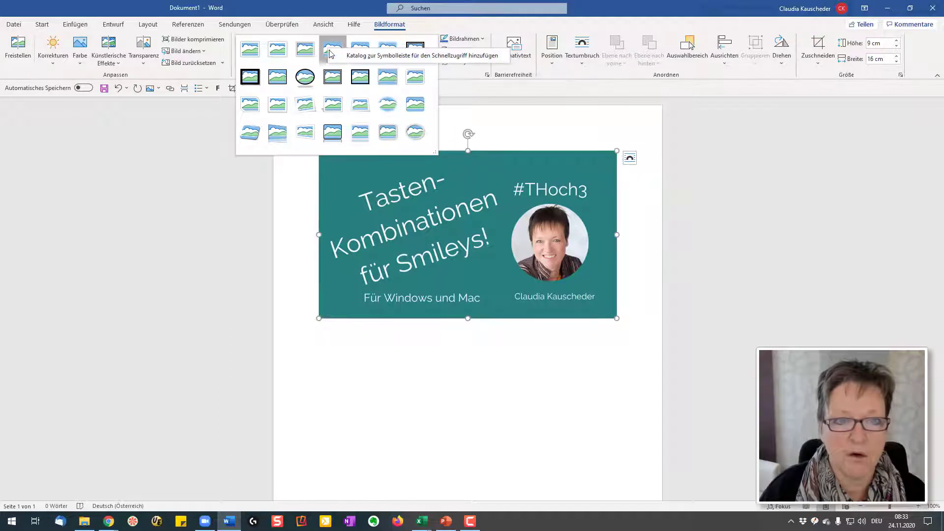
click(398, 57)
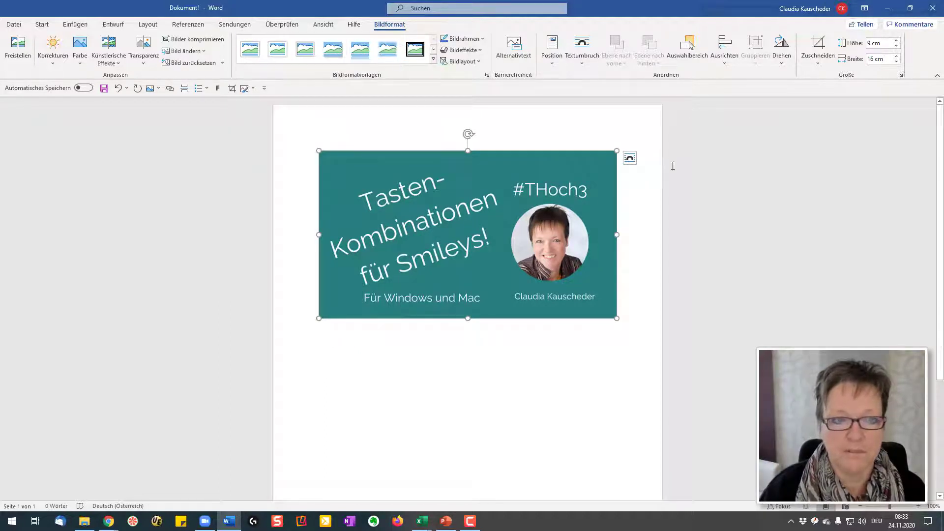
Restore the window, collapse the ribbon, and apply a shadowed picture style from the toolbar gallery.
click(910, 8)
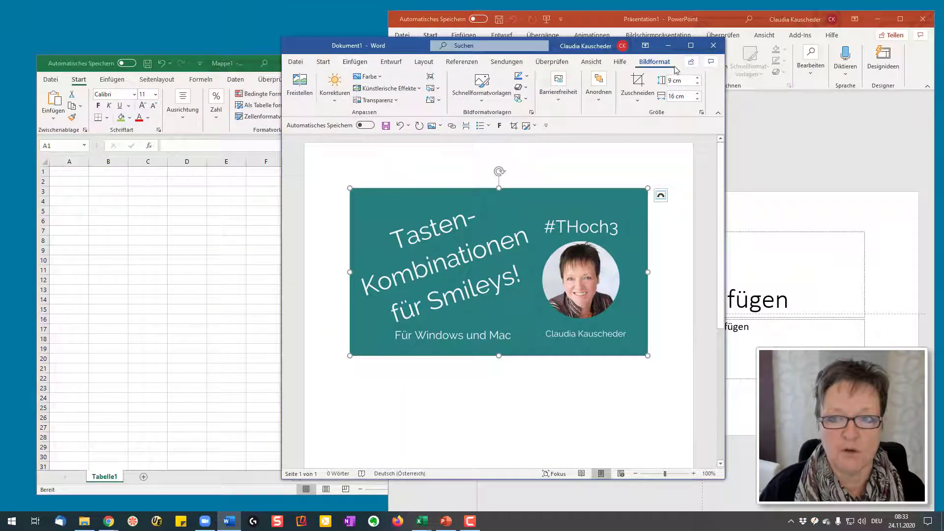
double_click(650, 62)
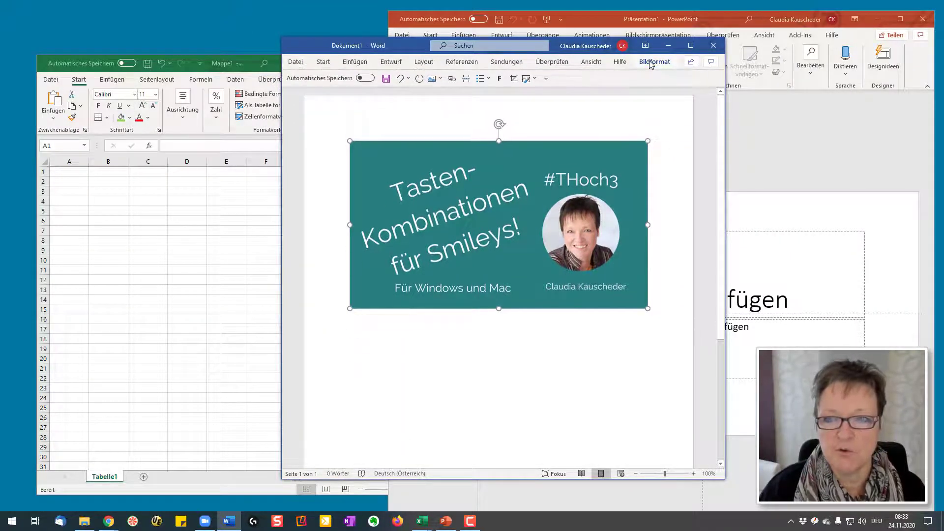
click(534, 80)
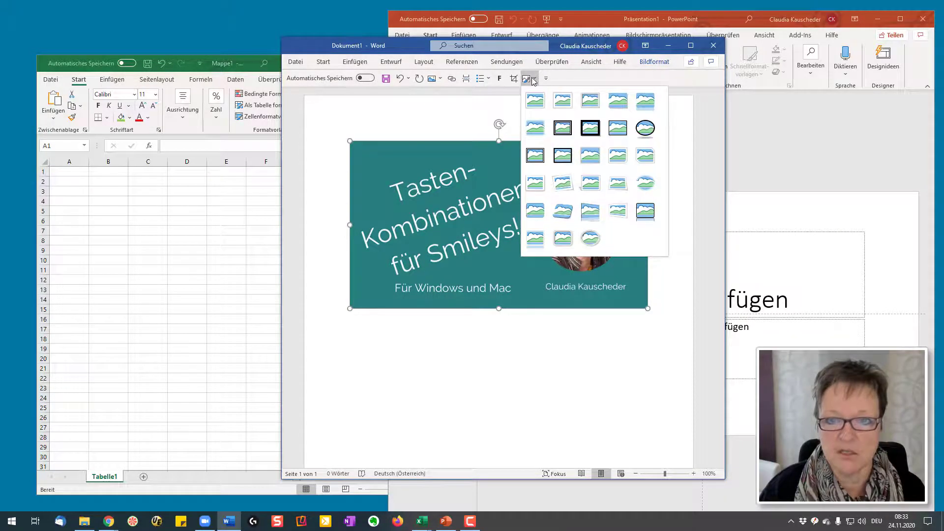
click(620, 103)
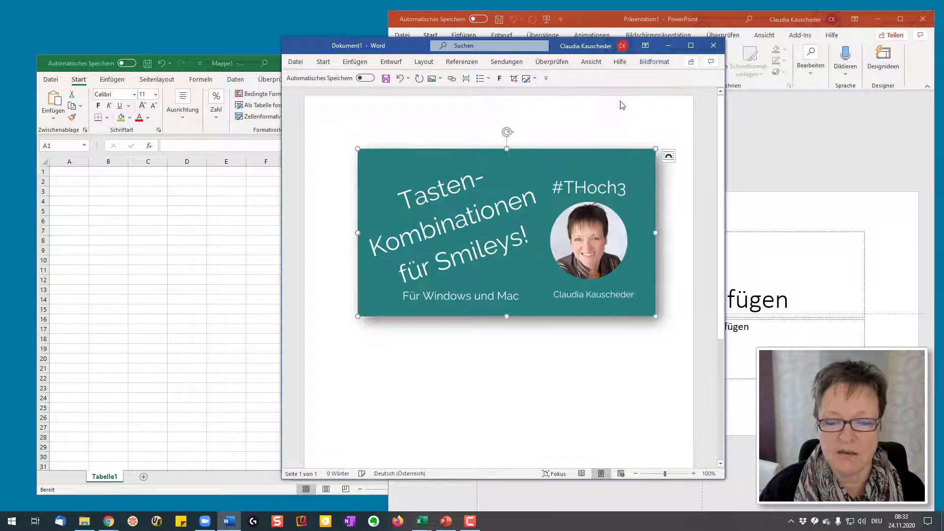
click(521, 268)
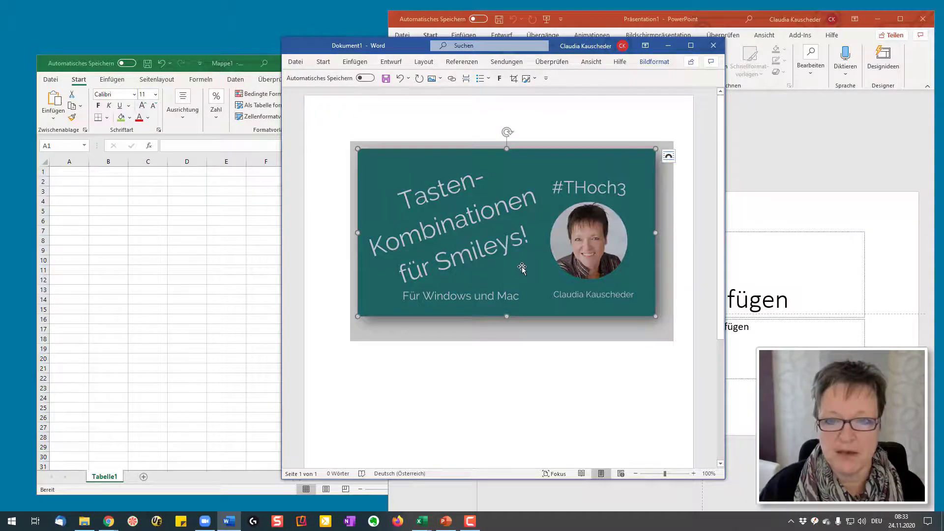
Extend the crop past the picture's top-left corner for a grey border, then minimize Word.
click(514, 78)
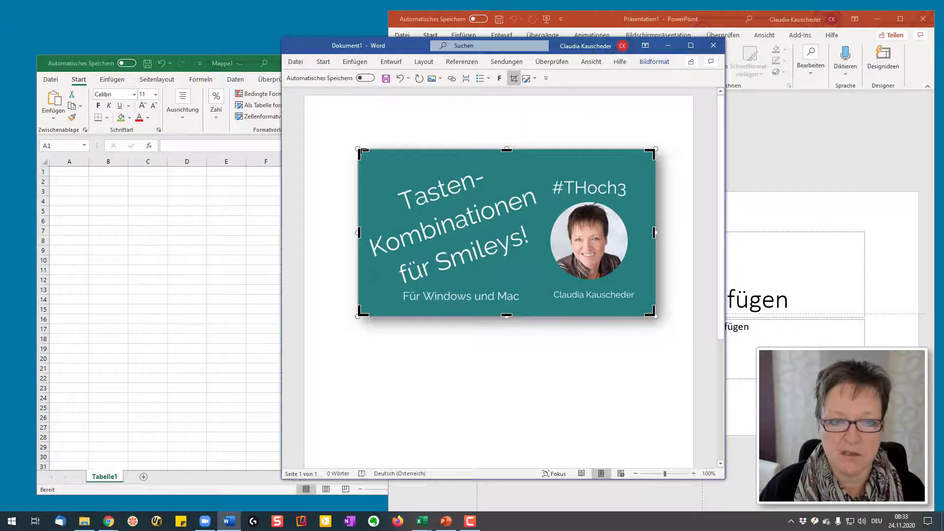
drag(361, 152, 374, 159)
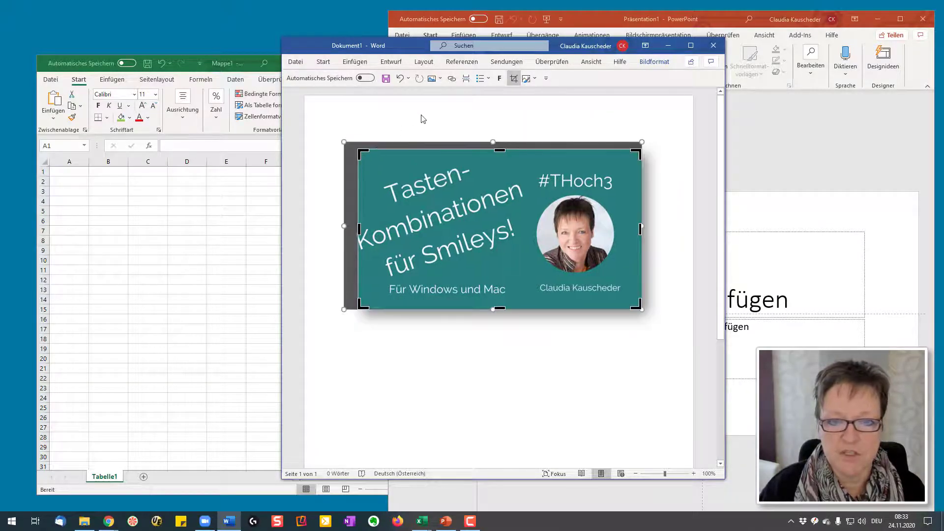
key(Escape)
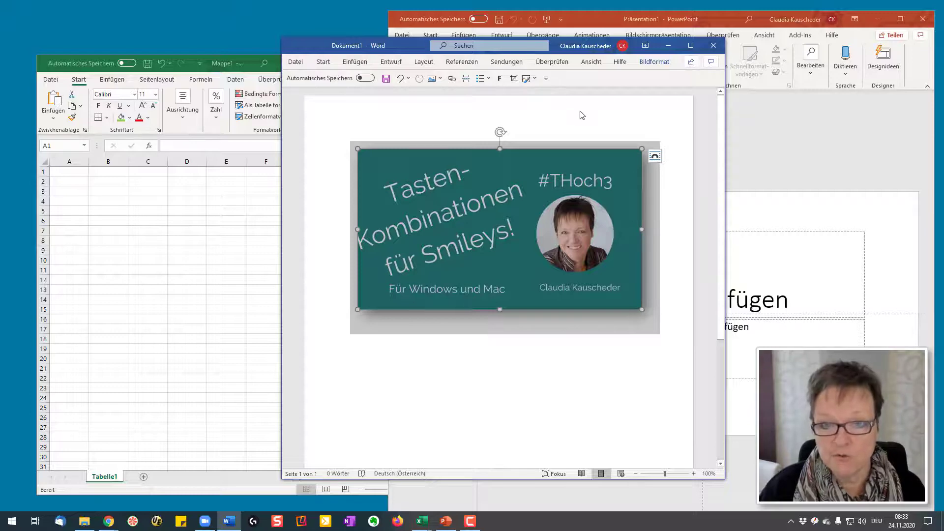
click(668, 46)
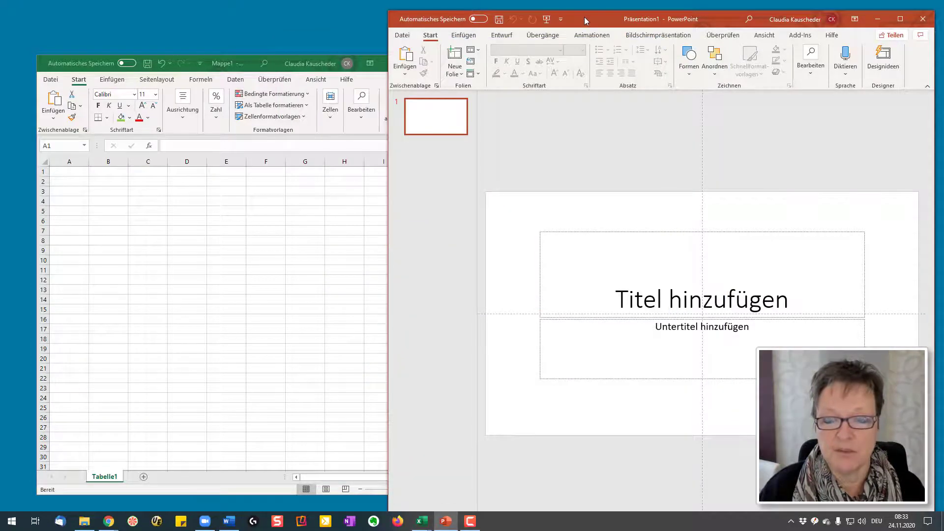
Shift the PowerPoint window left and set its Quick Access Toolbar to 'Unter dem Menüband anzeigen'.
drag(584, 17, 470, 10)
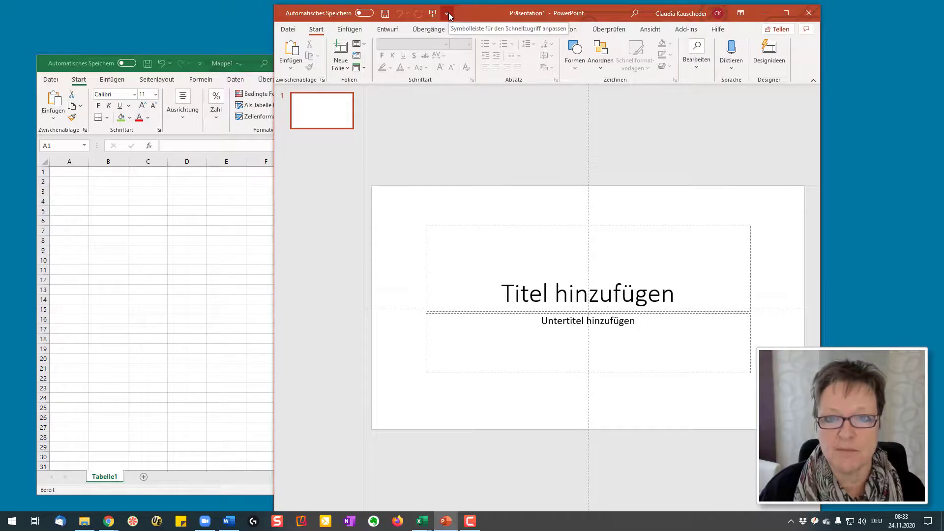
click(447, 14)
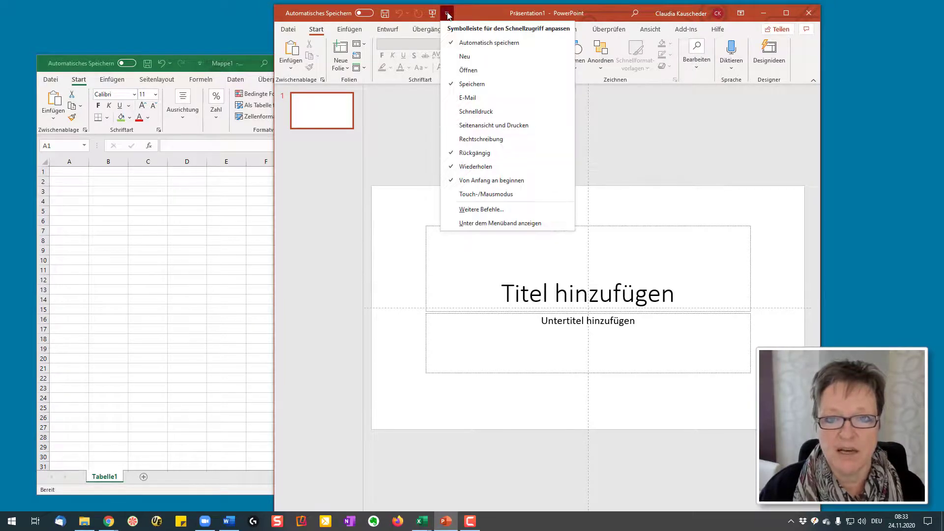
click(487, 224)
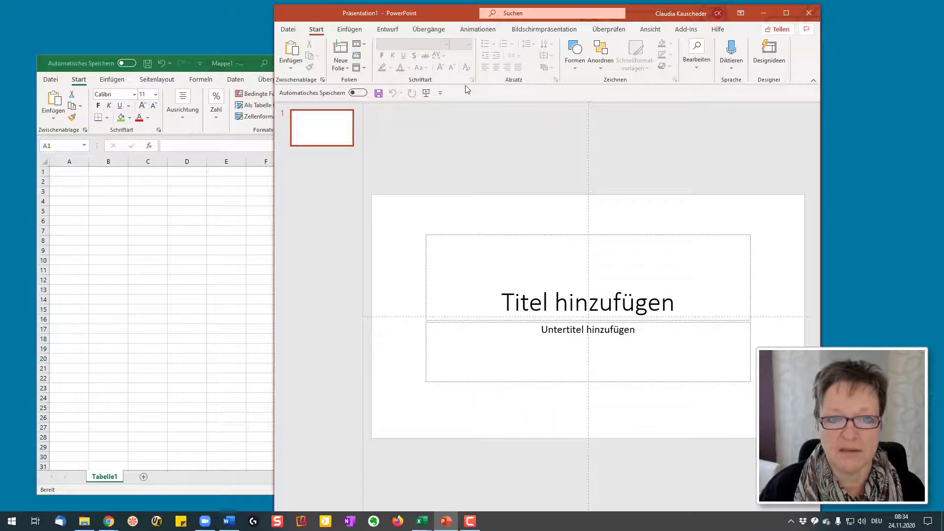